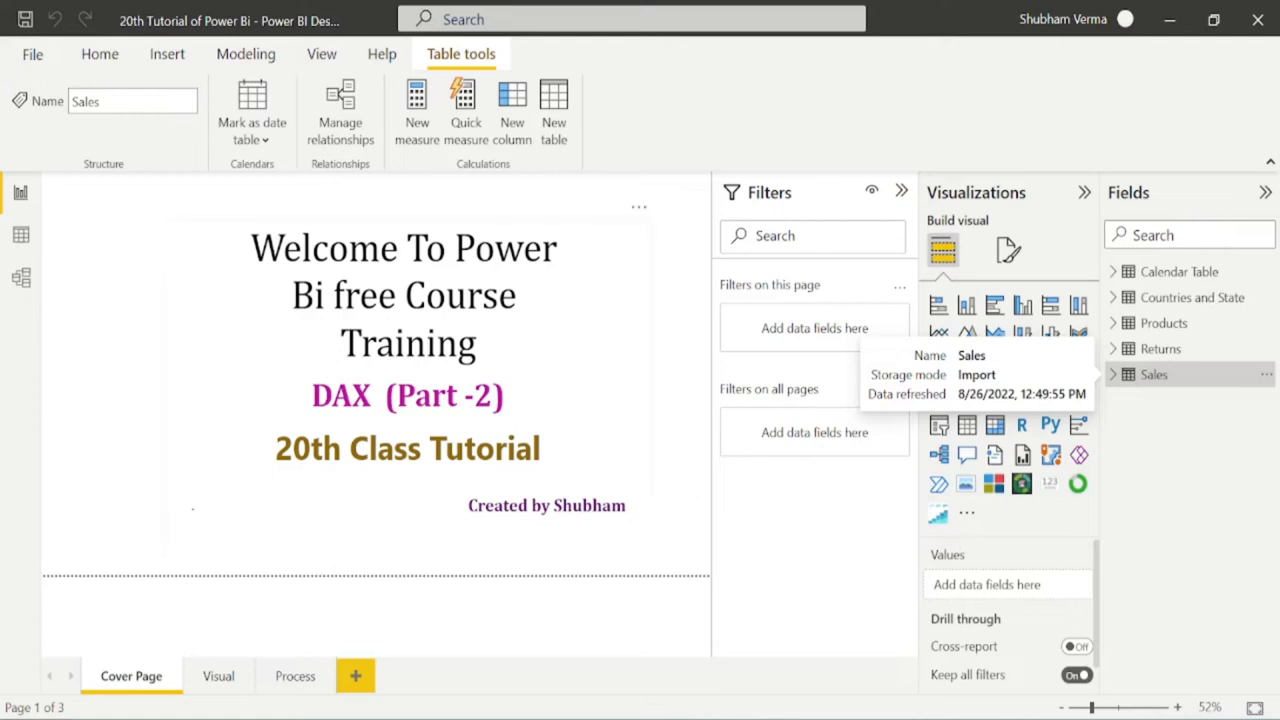
Rename the Total Cost column of the Sales table to Cost in the data view.
click(20, 234)
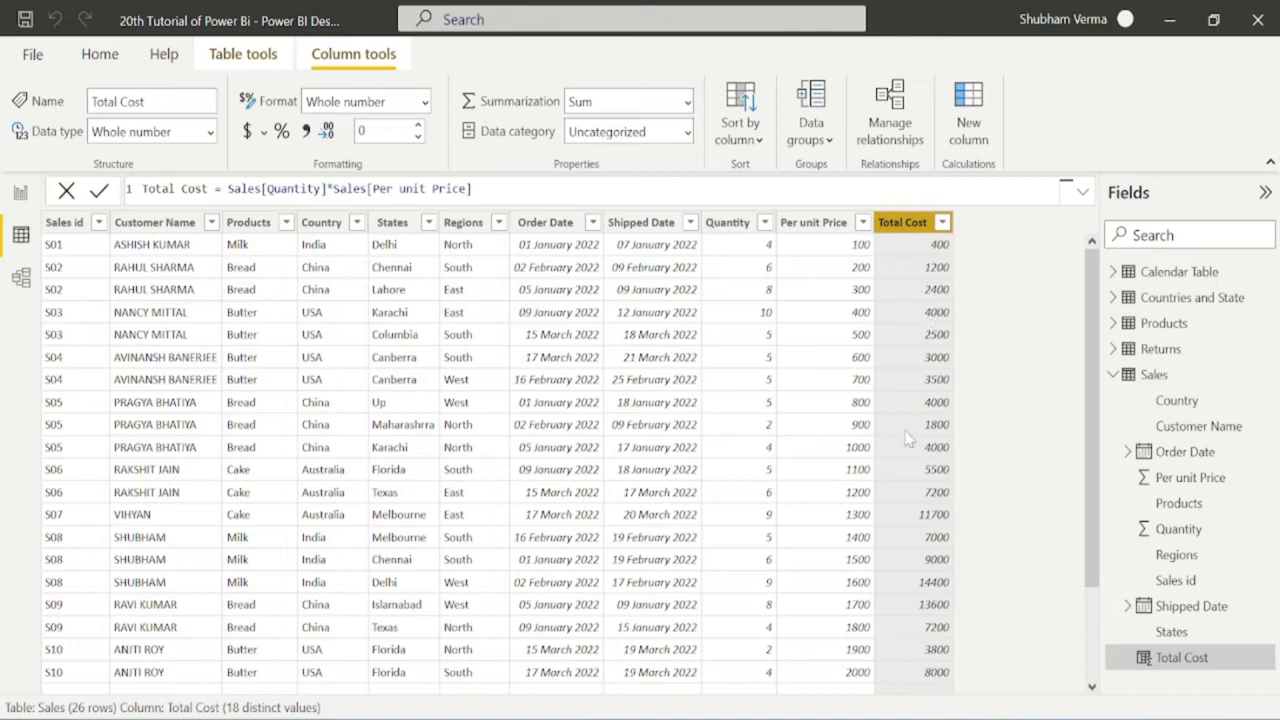
double_click(905, 222)
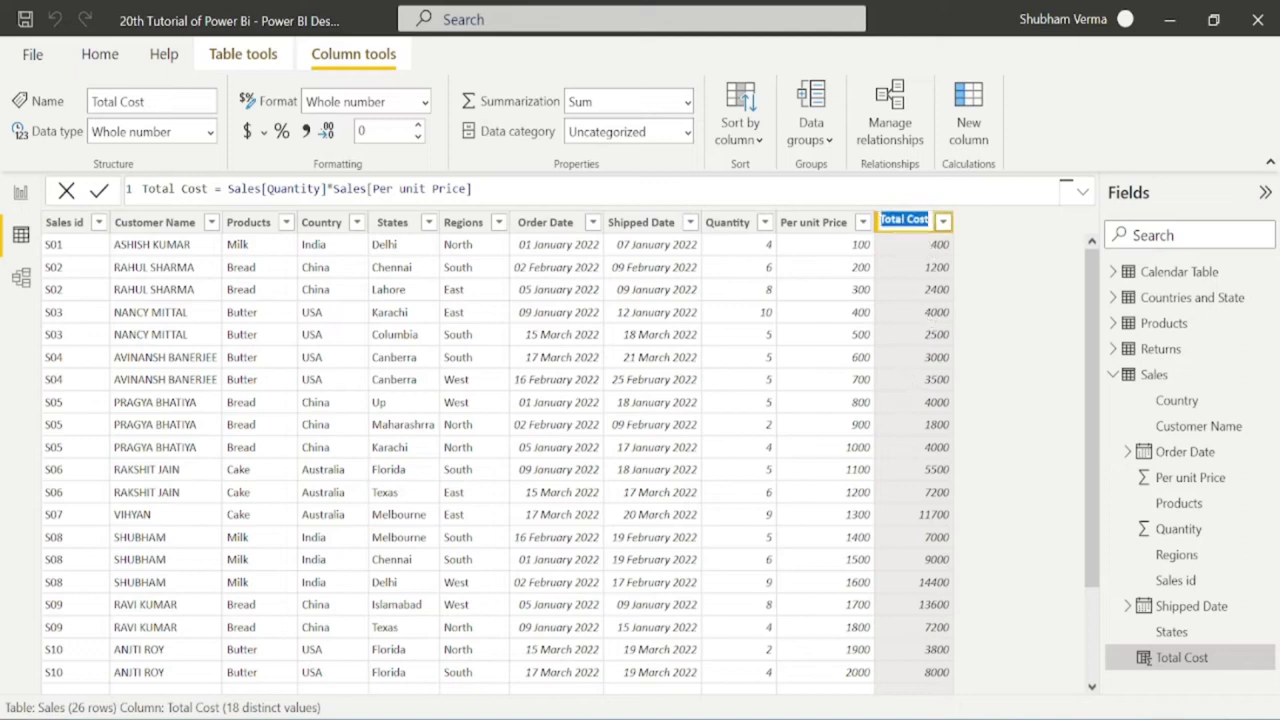
key(BackSpace)
text(Cost)
click(1012, 262)
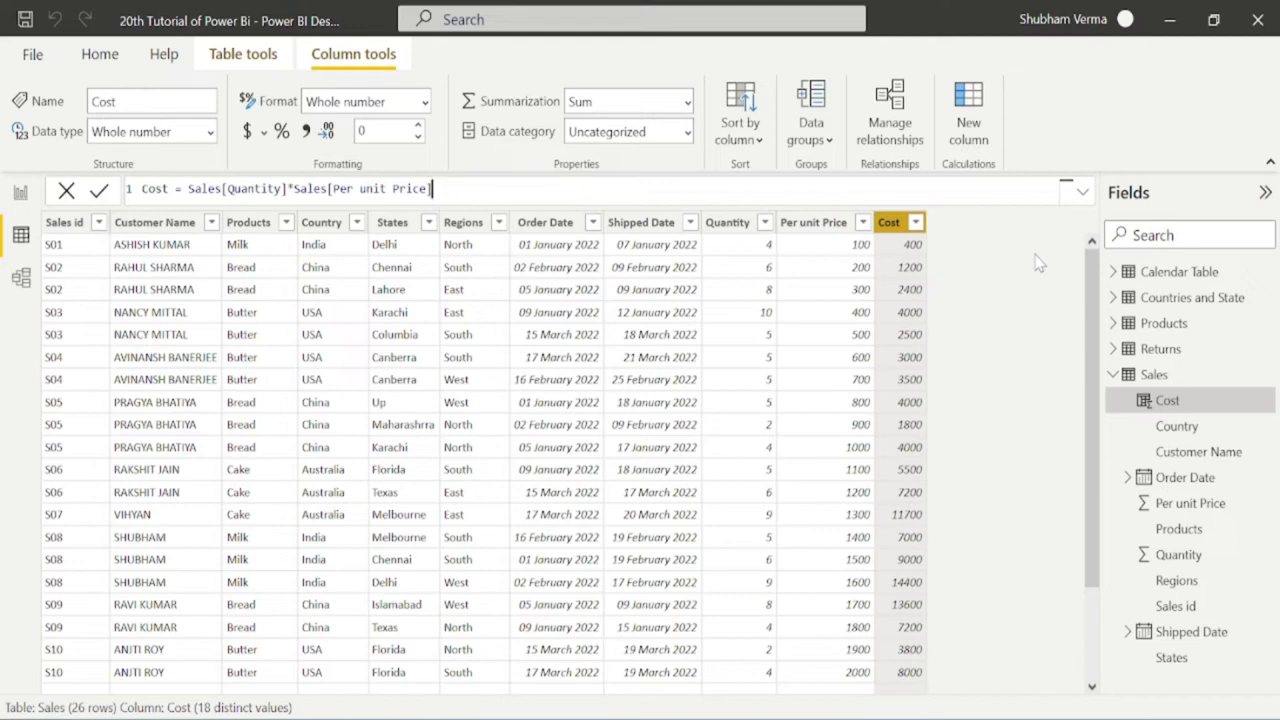
Add a calculated column to the Sales table with the formula Total Cost = SUM(Sales[Cost]).
click(968, 110)
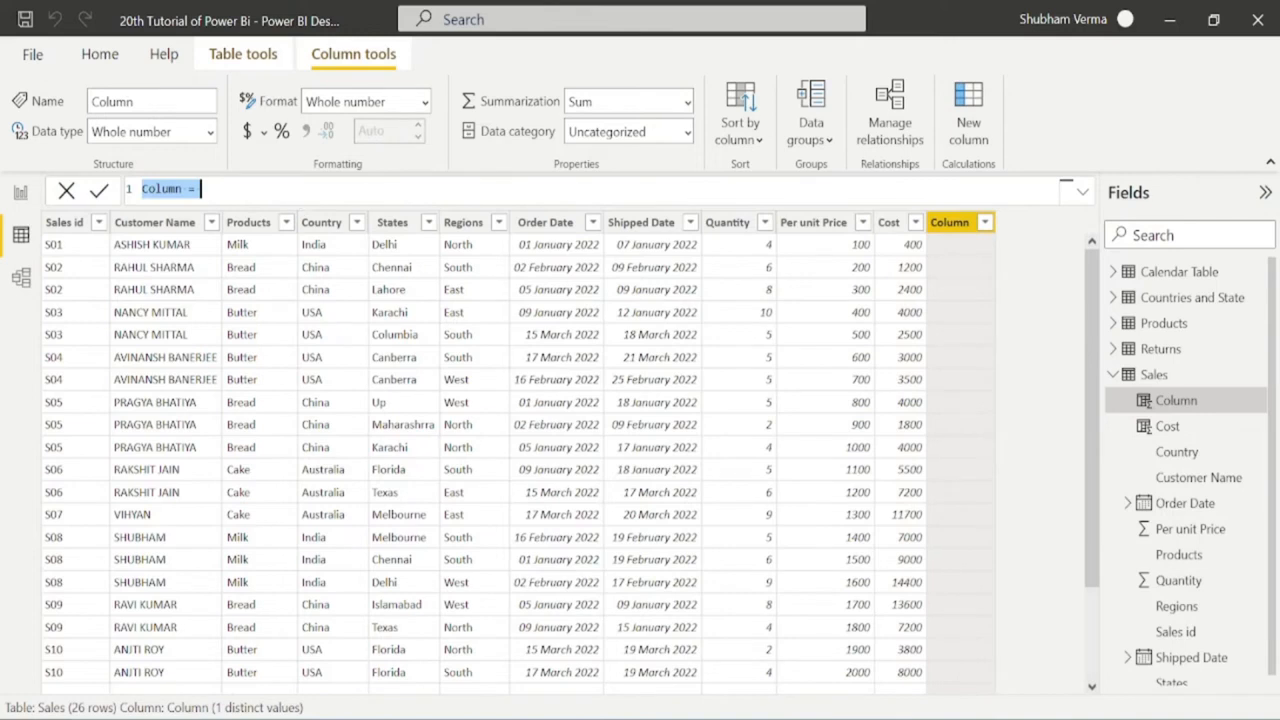
text(Tot)
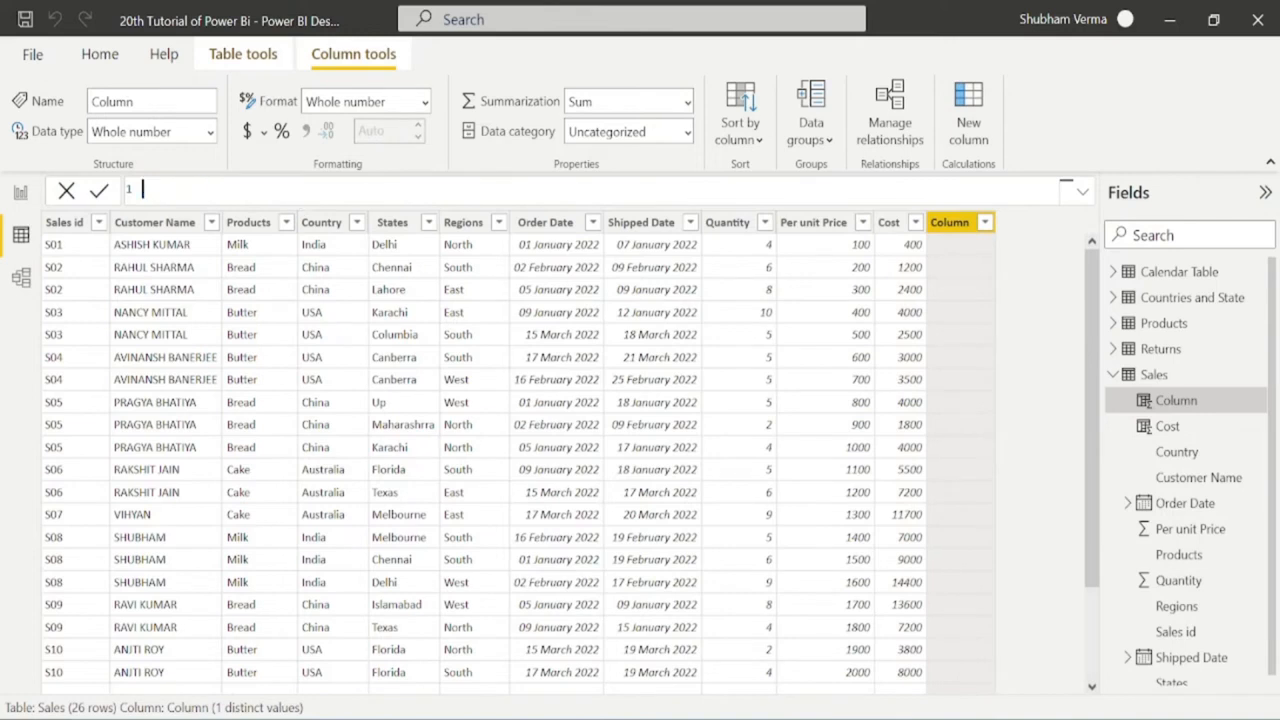
text(al Cost = sum)
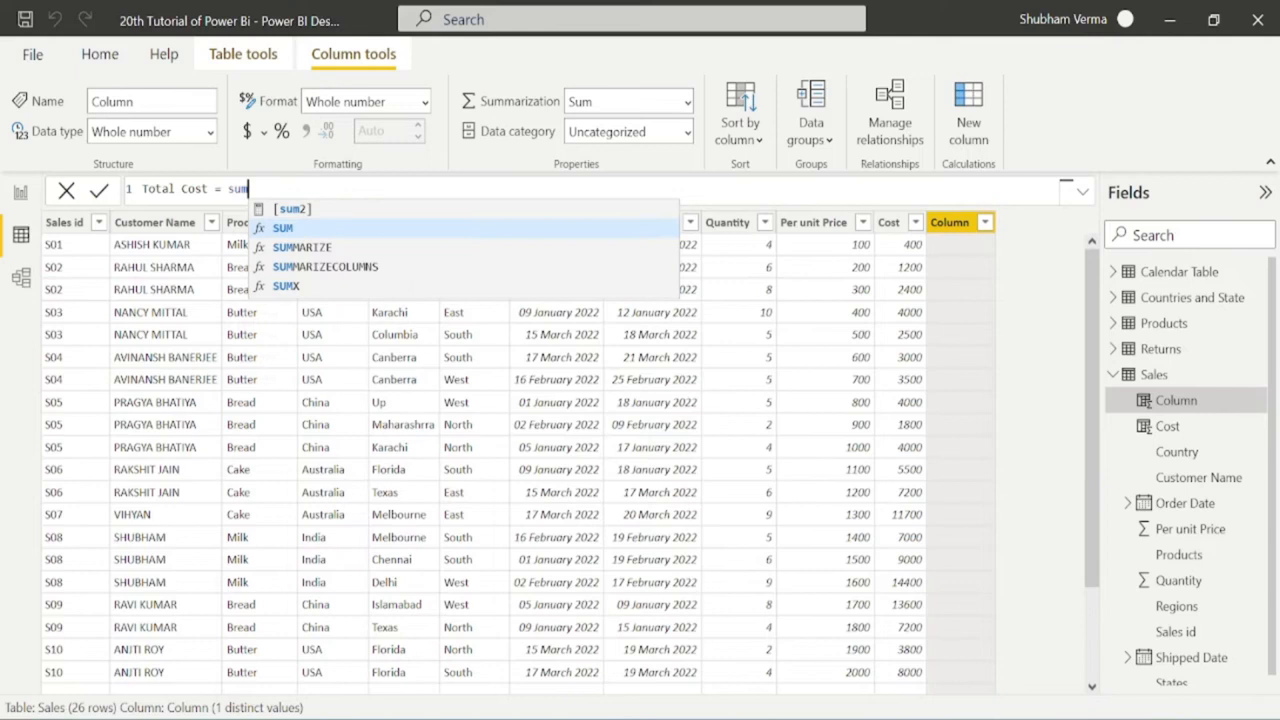
text(()
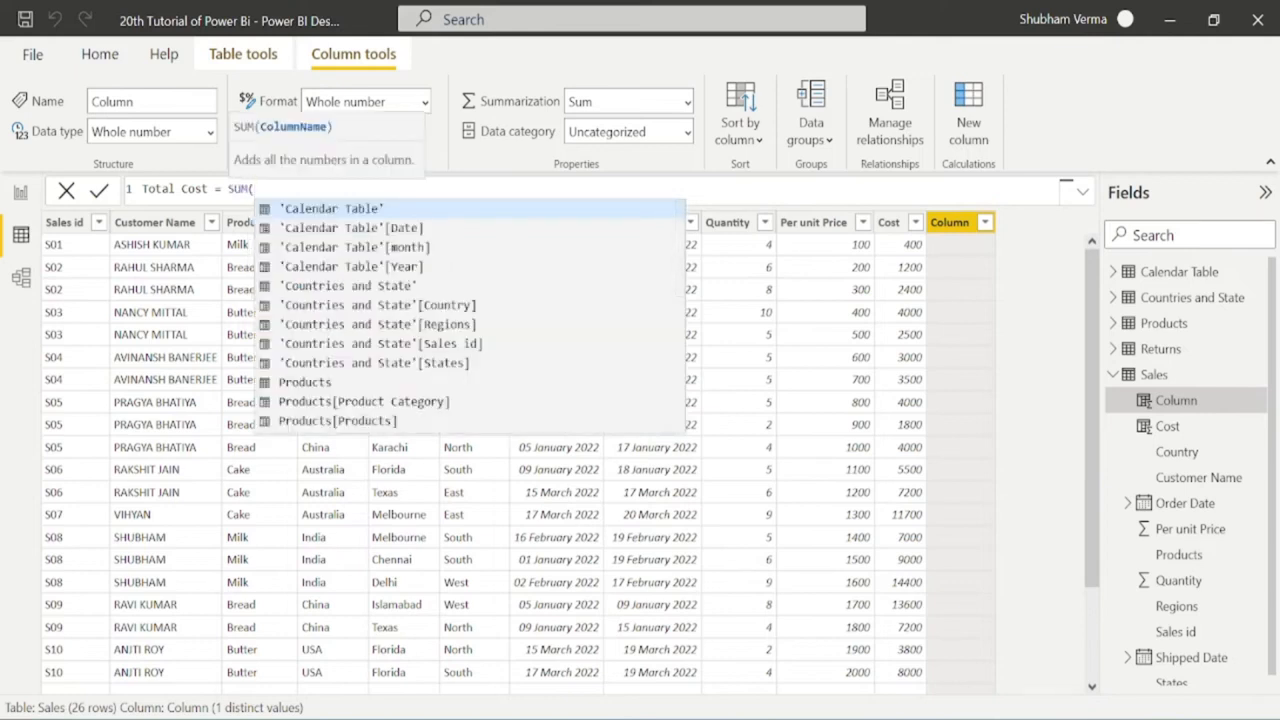
text(cost)
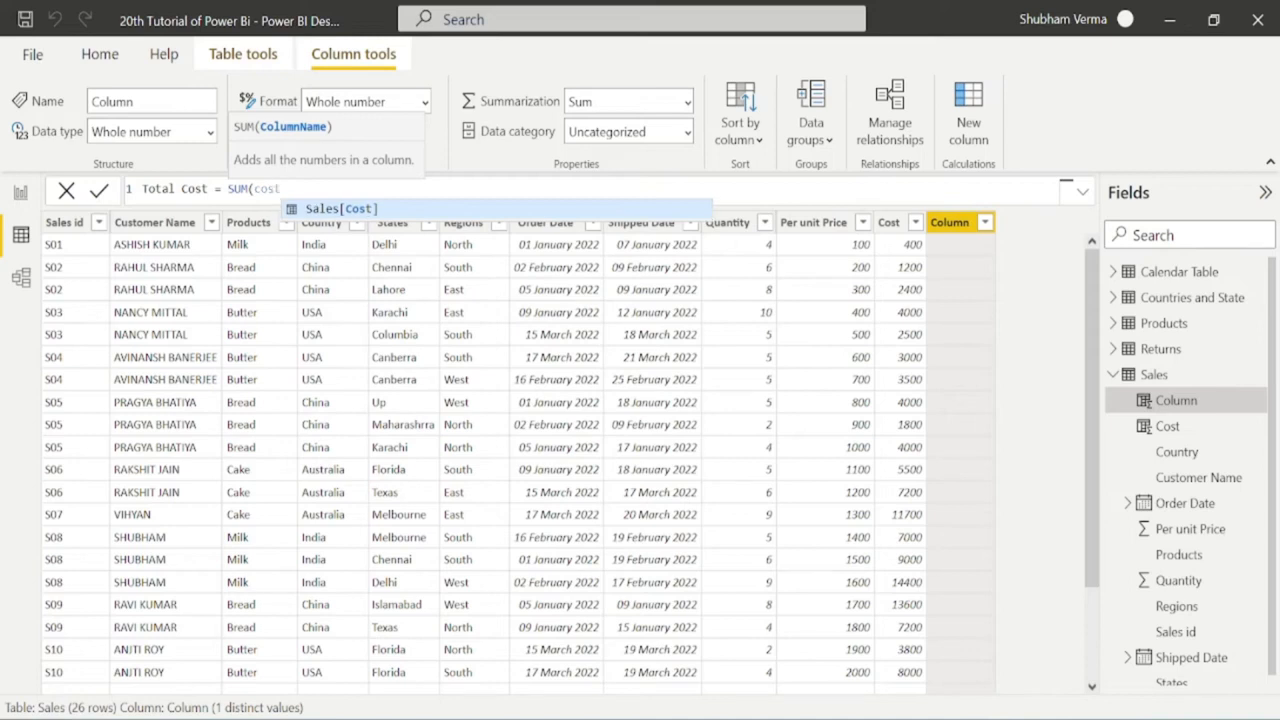
key(Tab)
text())
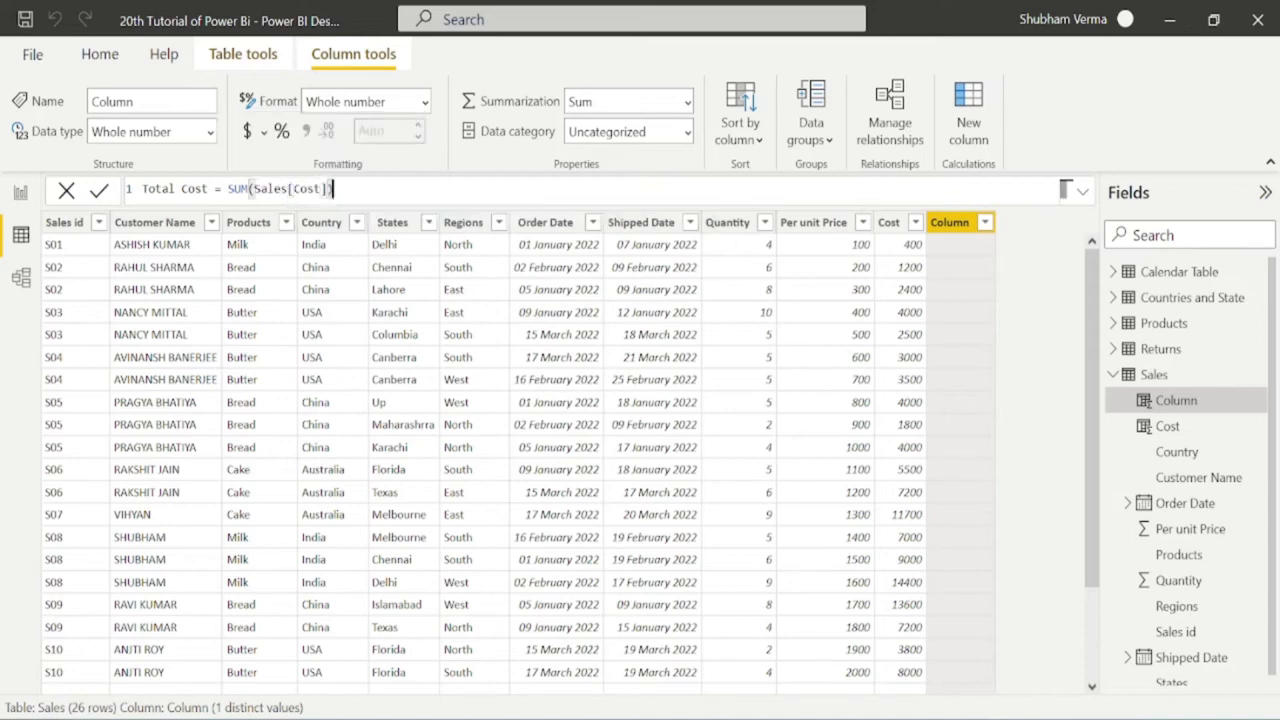
key(Return)
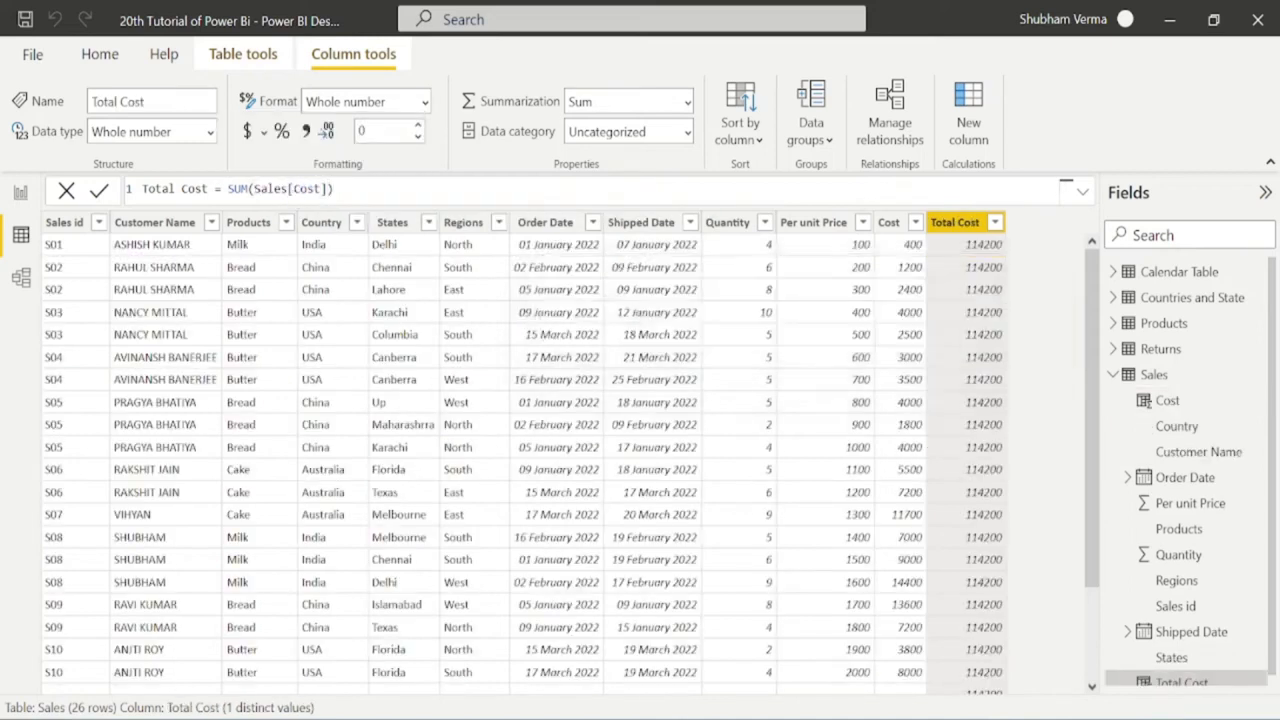
Create a new measure in the Calendar Table with the formula Total Cost = SUM(Sales[Cost]).
click(898, 226)
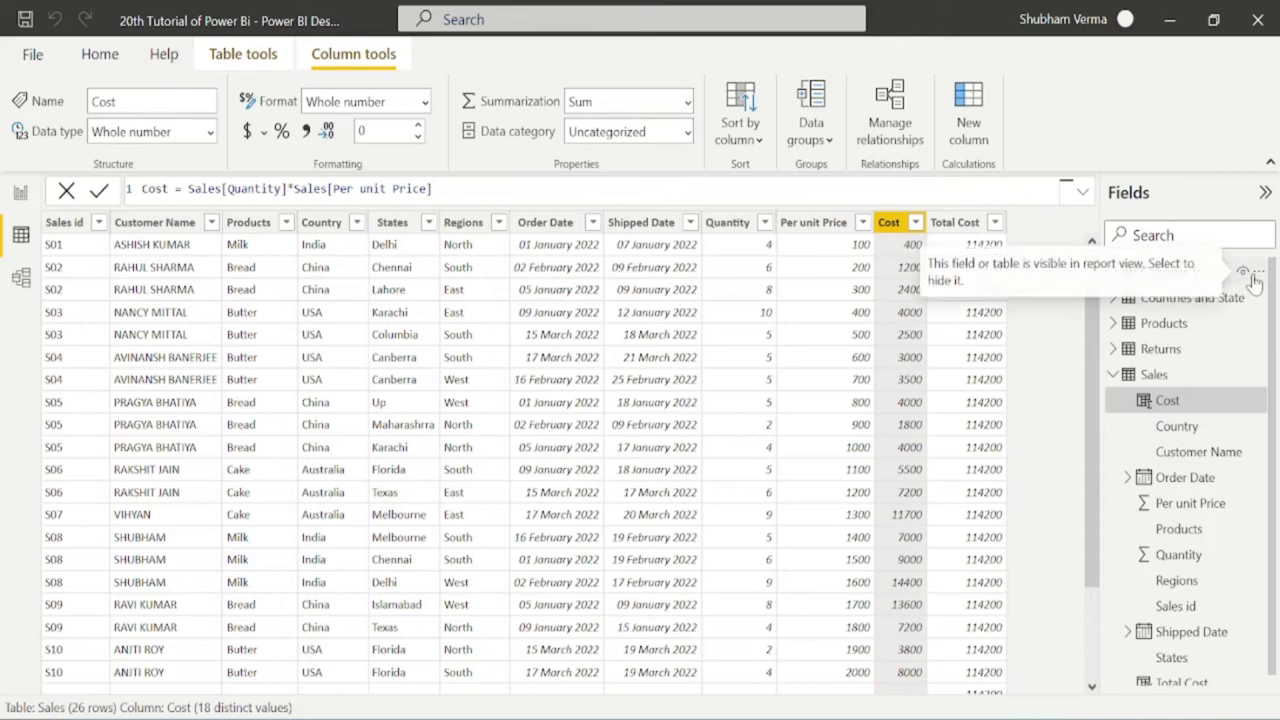
click(1260, 280)
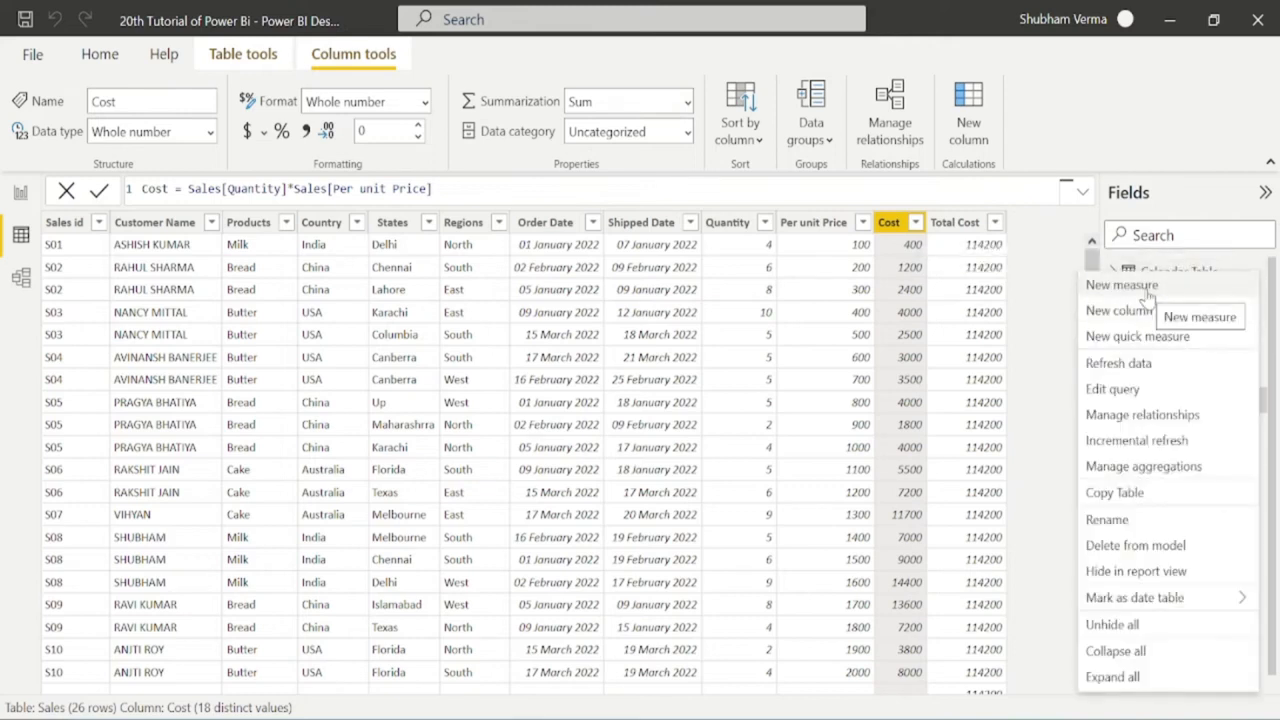
key(Escape)
key(Return)
key(Return)
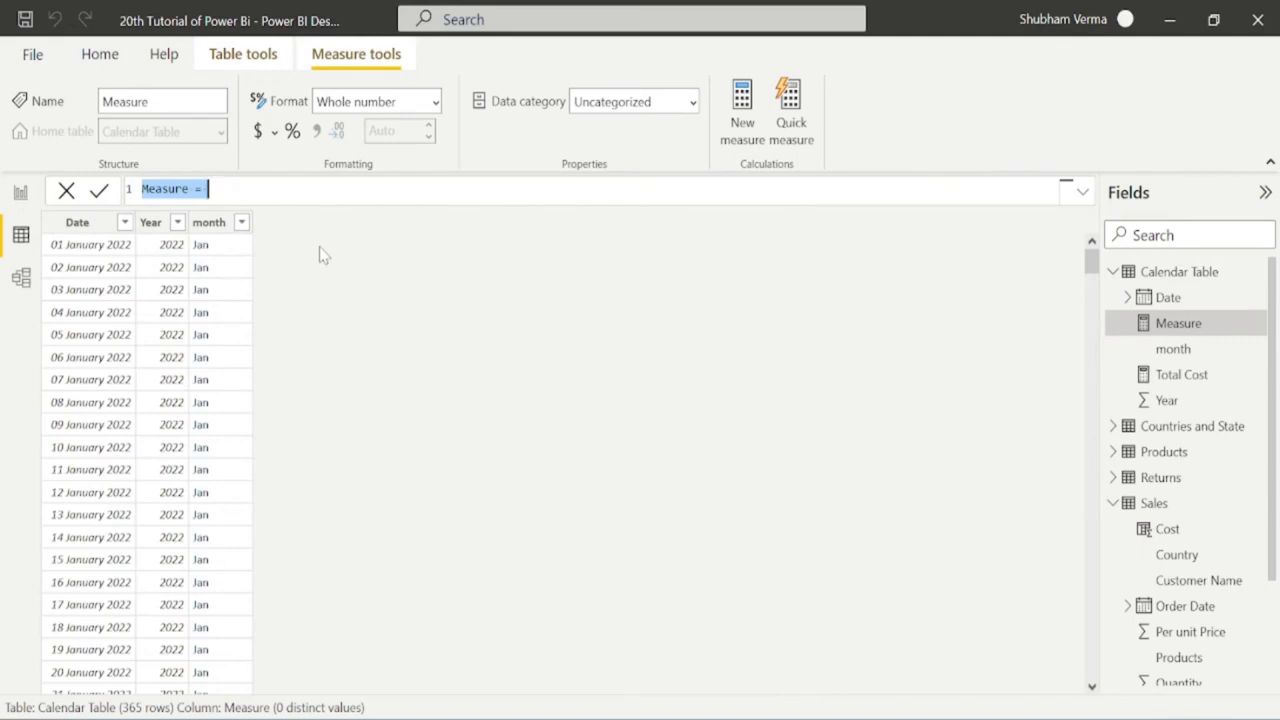
key(BackSpace)
text(tot)
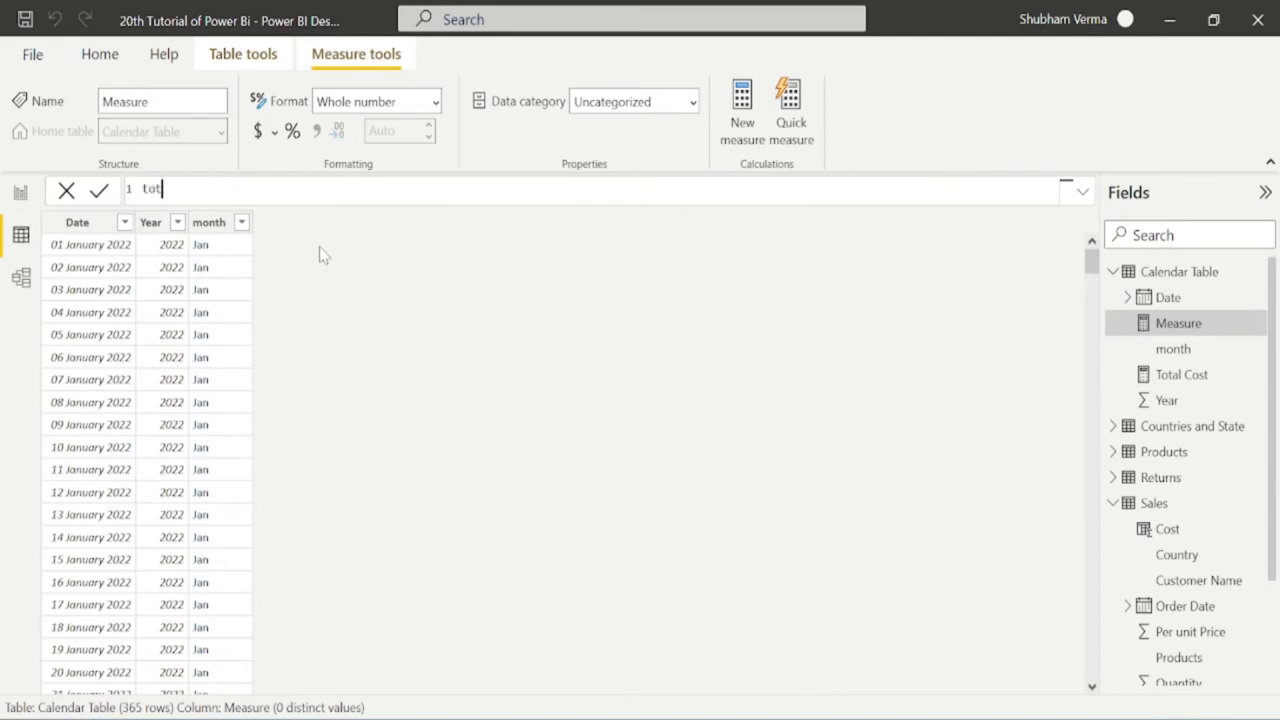
text(al Cost =)
text(sum()
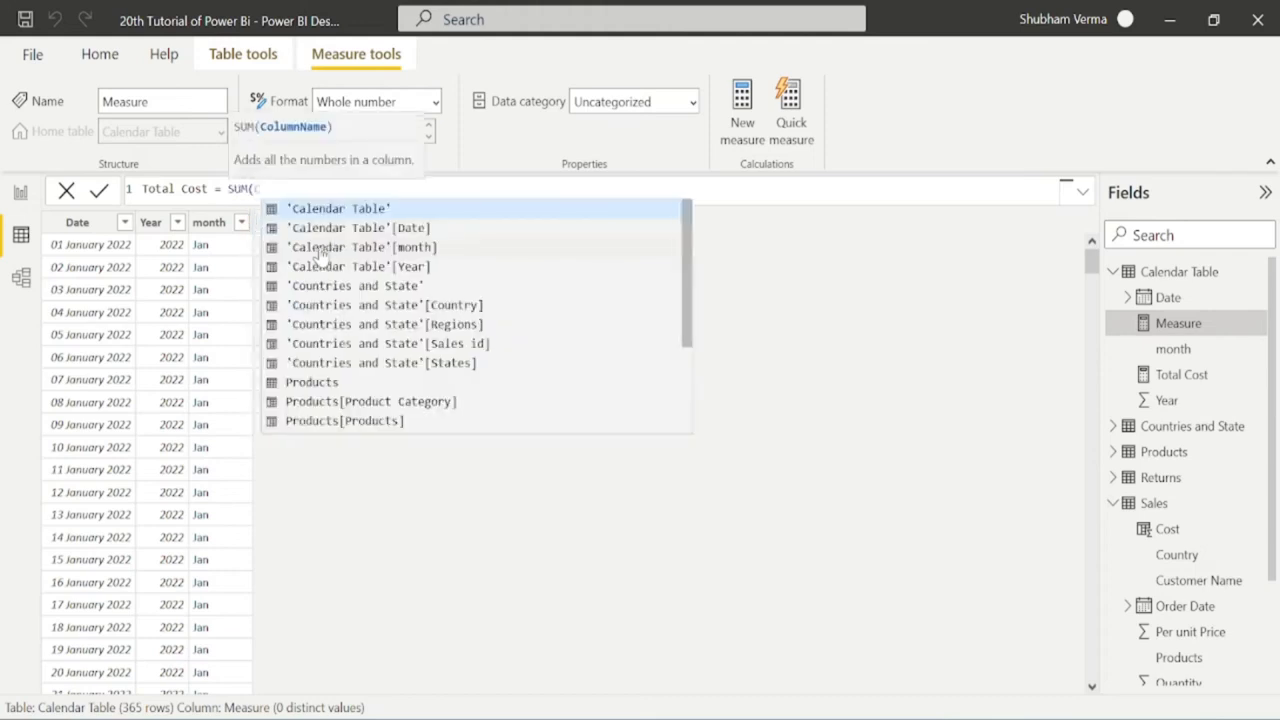
text(Cost)
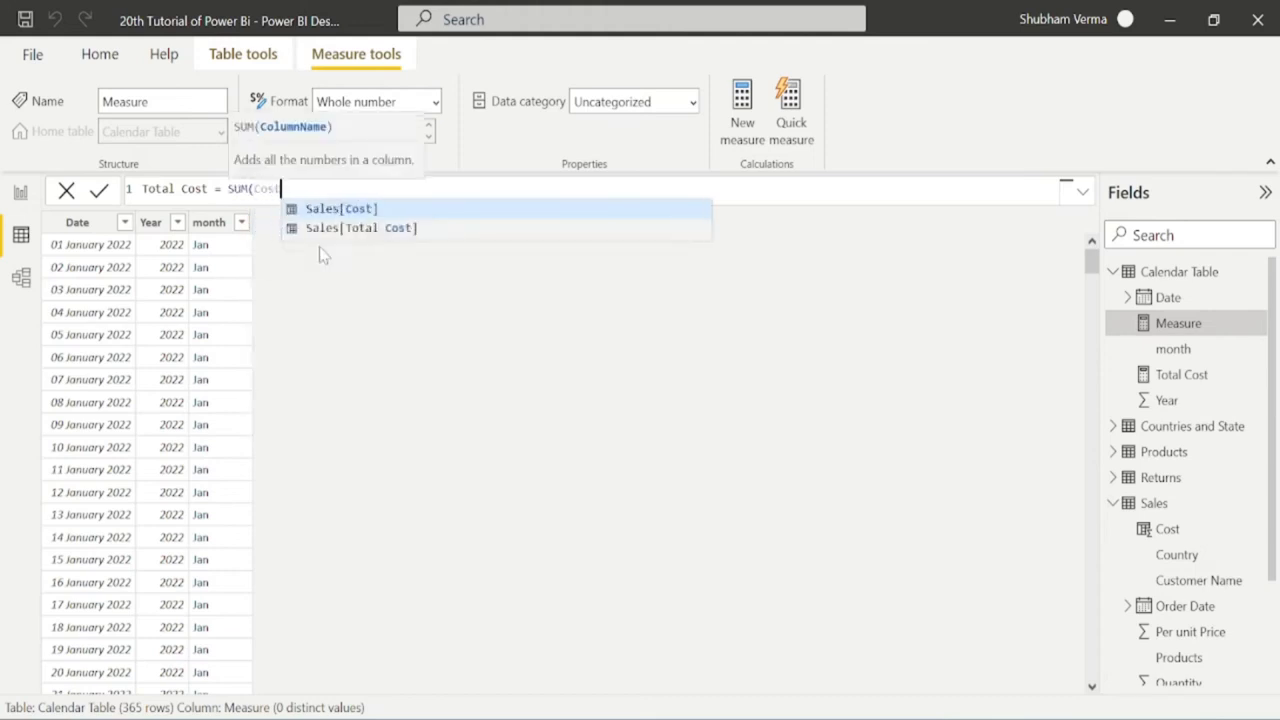
key(Tab)
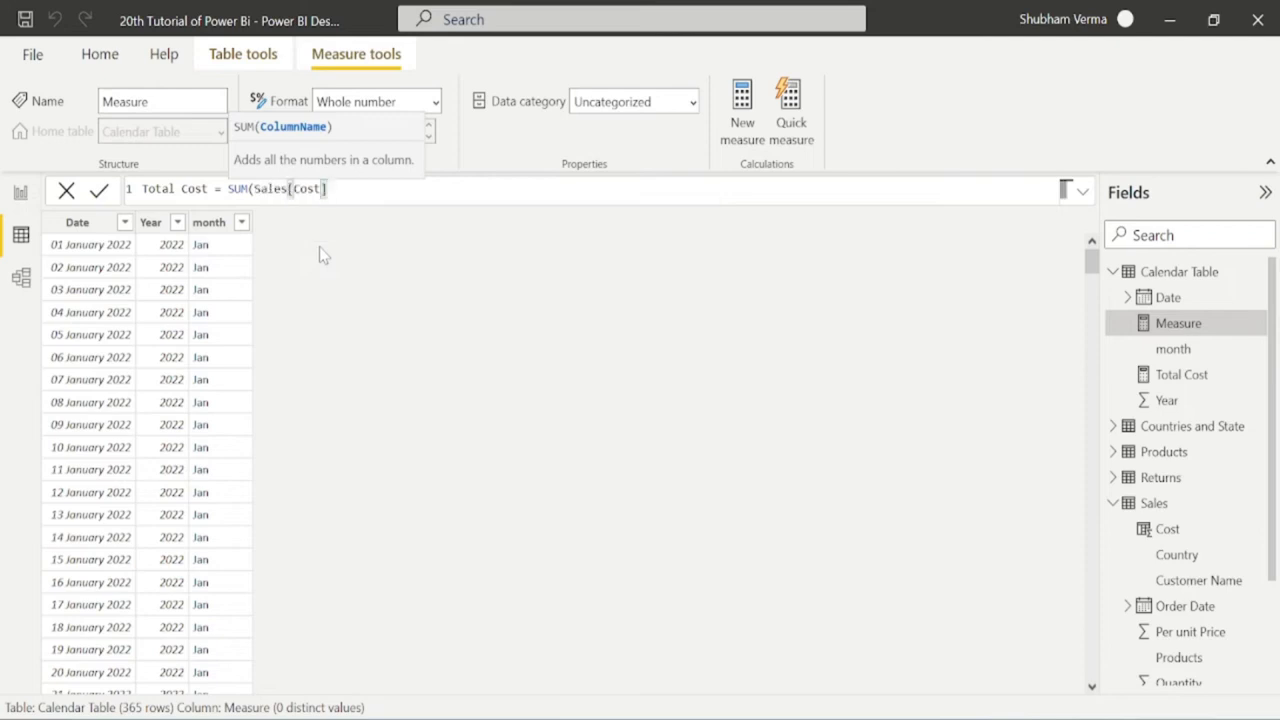
text())
key(Return)
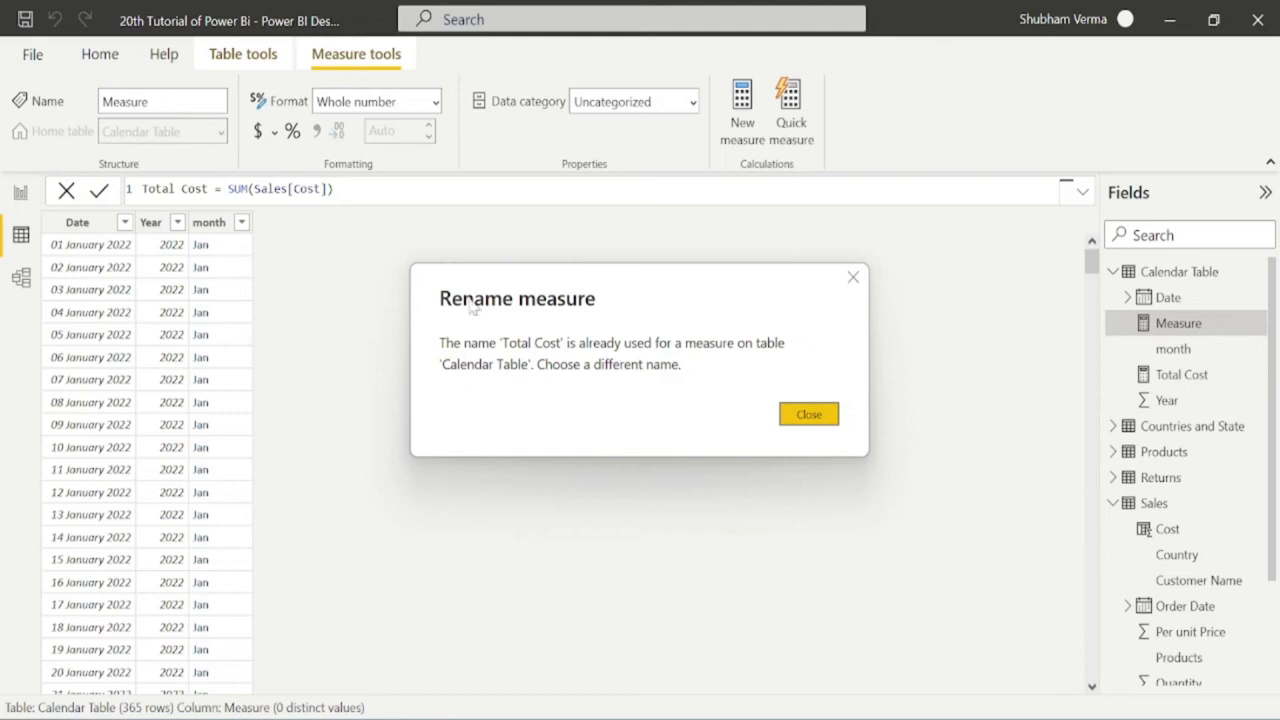
Change the new measure's name in its formula to Total Cost 2 and commit it.
click(808, 416)
click(209, 188)
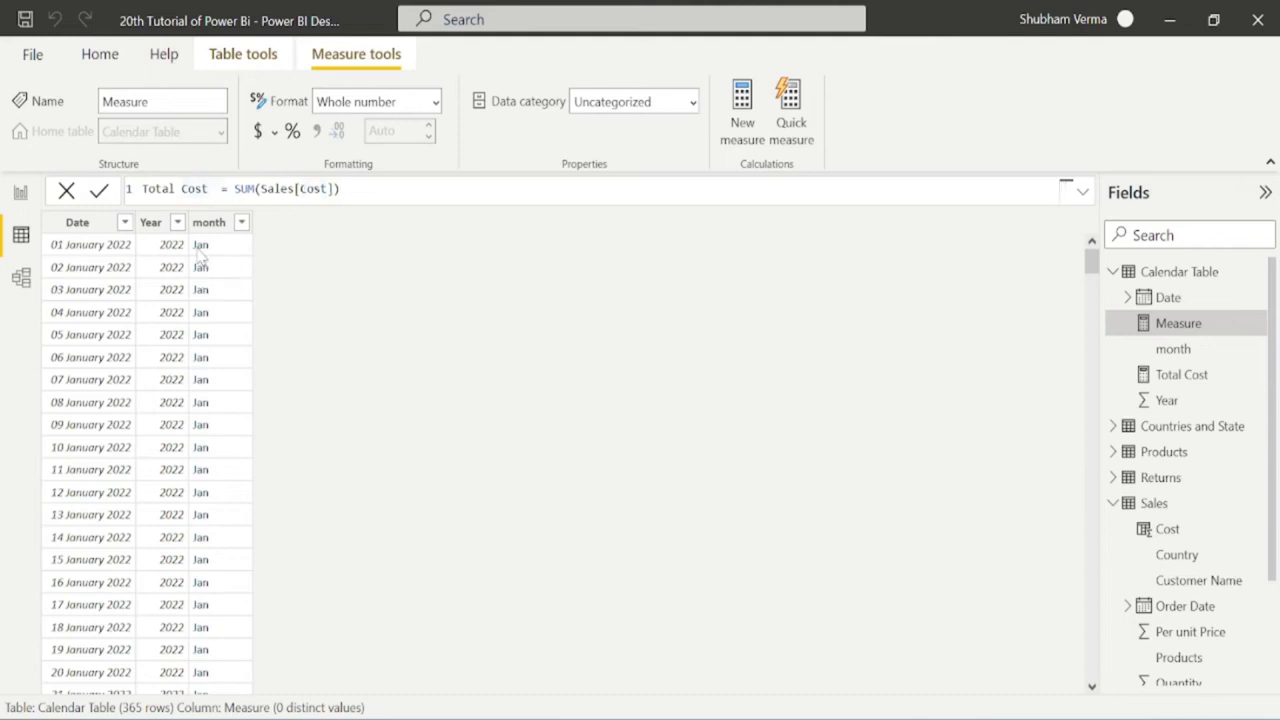
text(2)
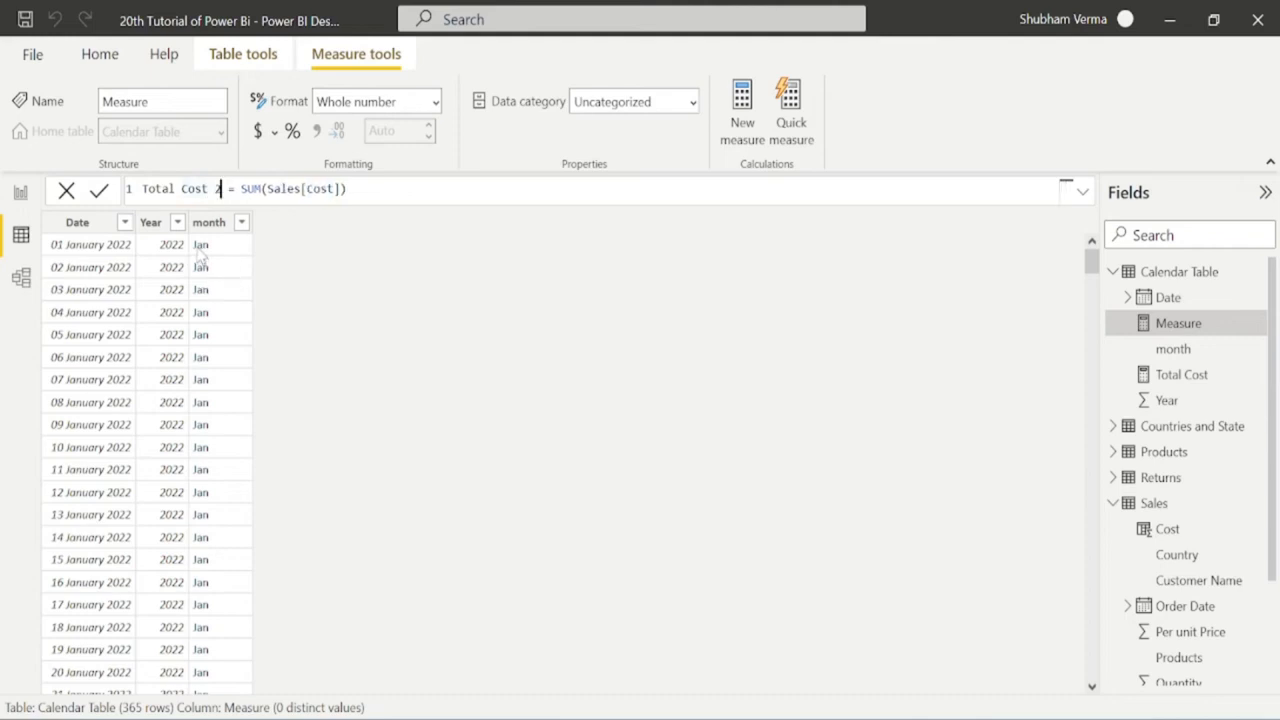
key(Return)
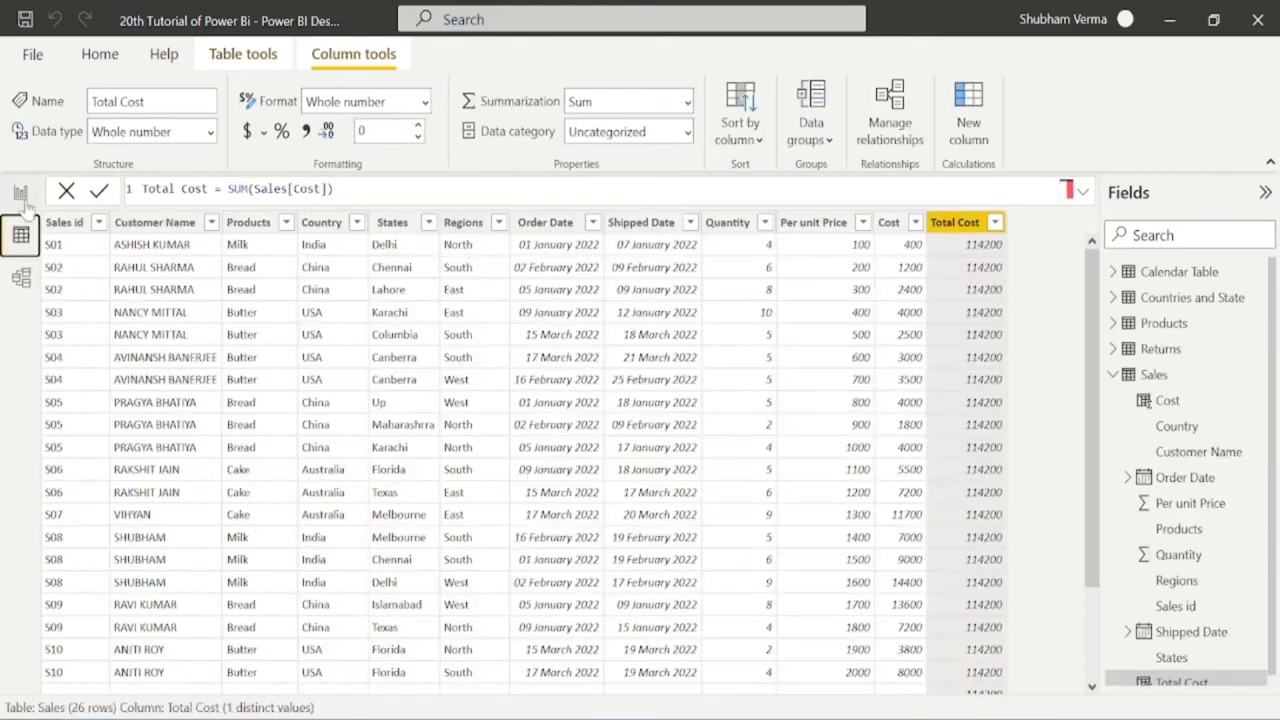
Insert a table visual on the Visual report page and add the Customer Name field to it.
click(21, 193)
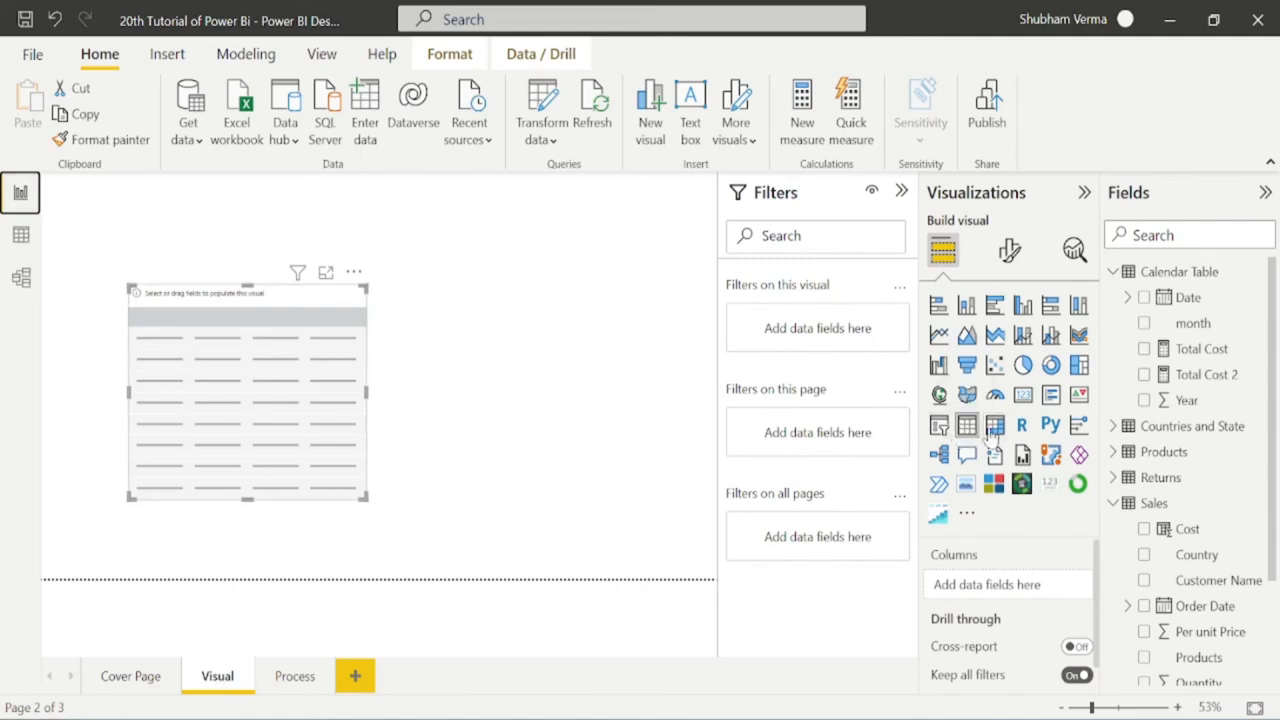
click(1150, 236)
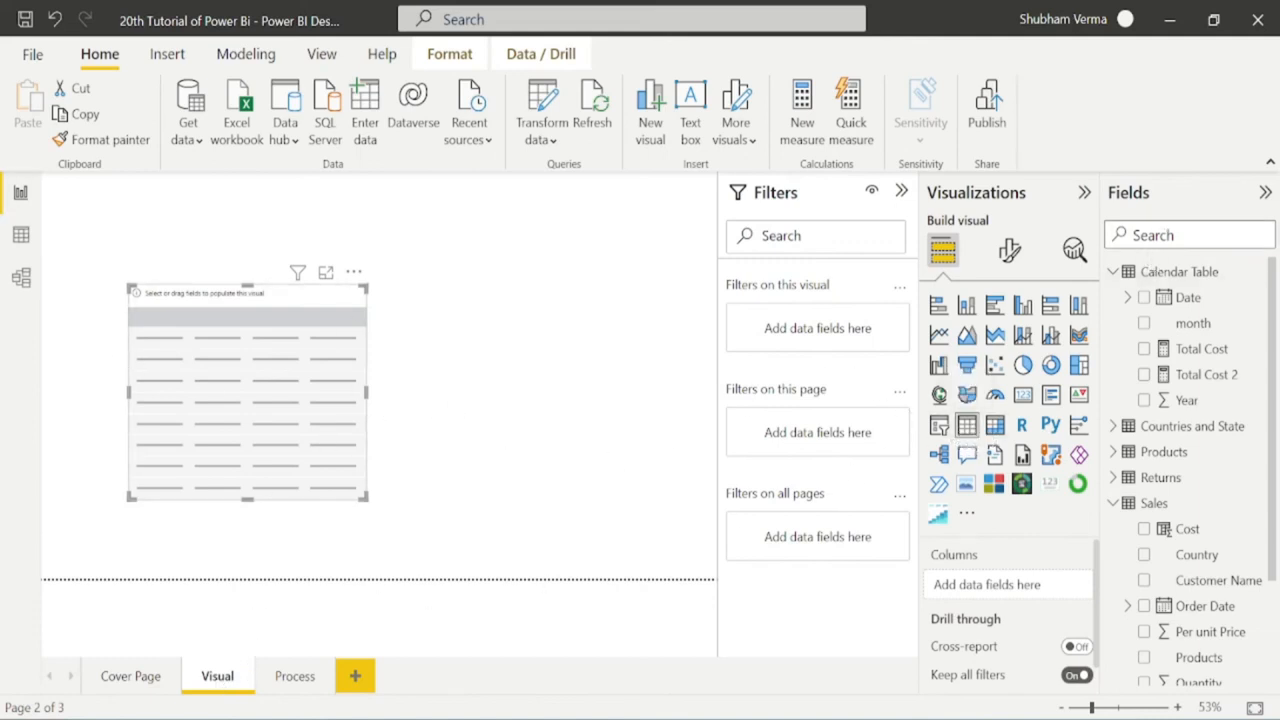
text(ci)
text(sto)
drag(1192, 297, 258, 352)
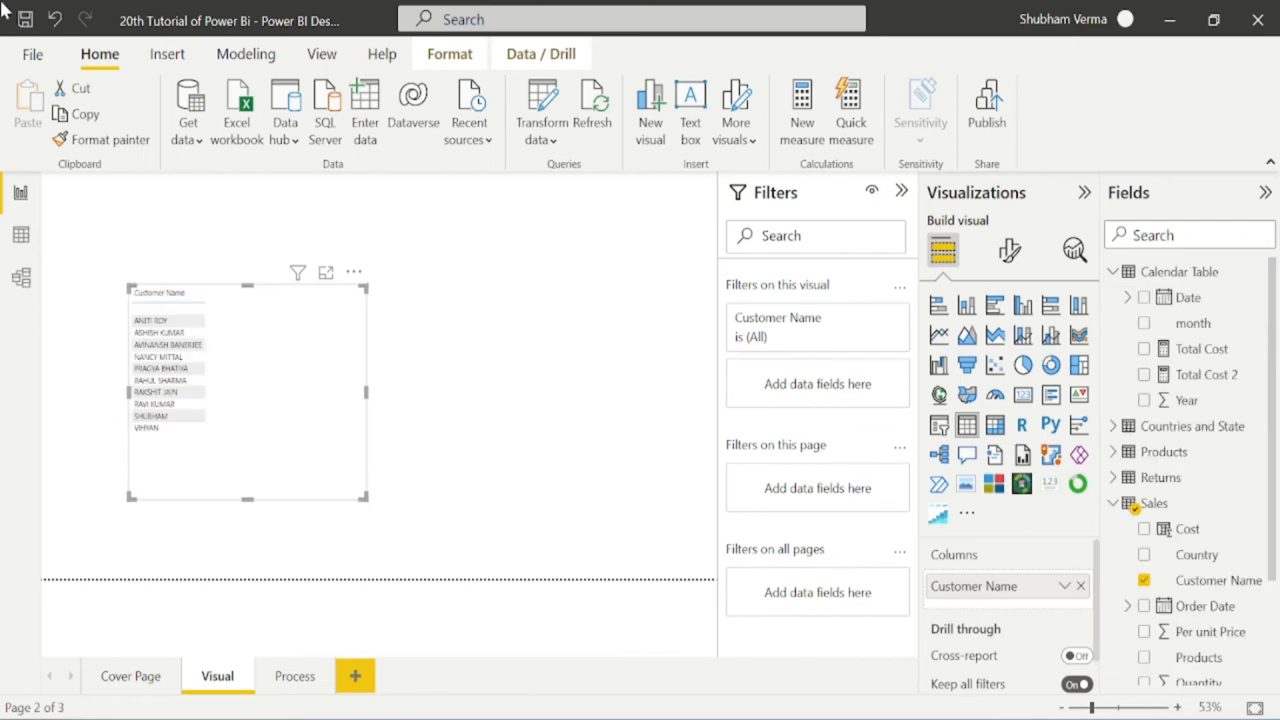
Add the Sales table's Total Cost column and the Total Cost 2 measure to the table visual.
click(1178, 236)
text(tot)
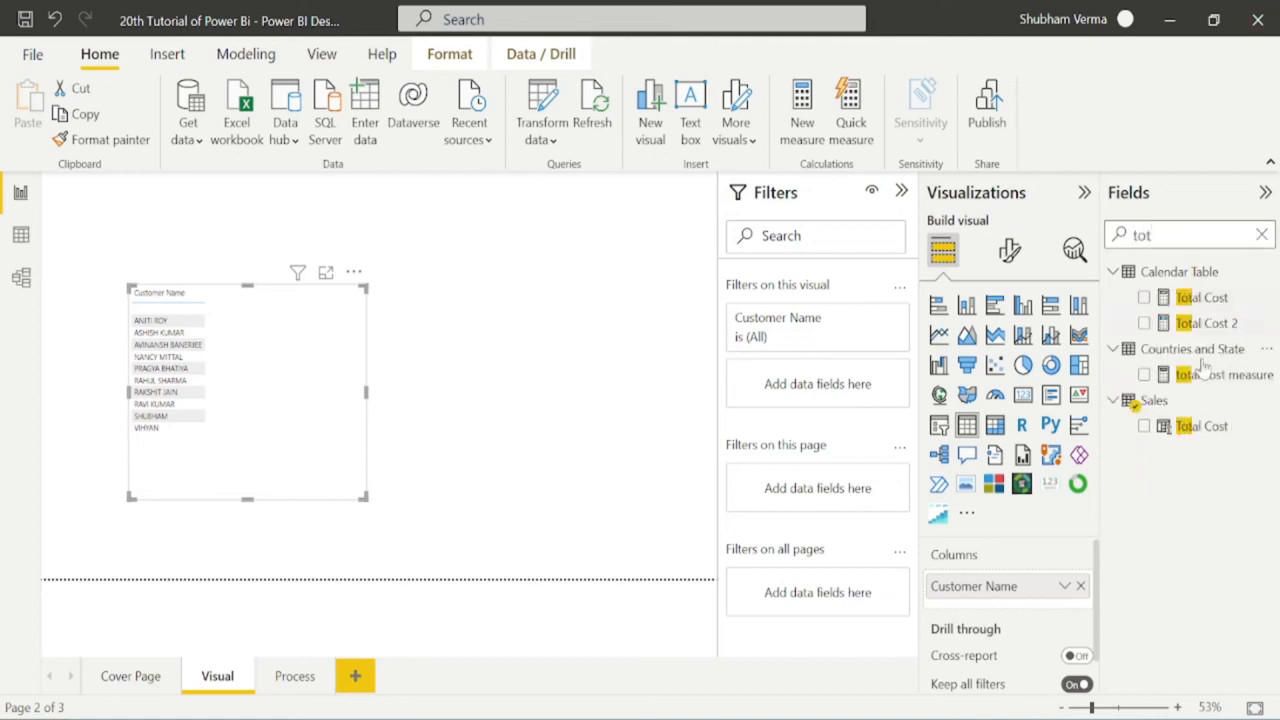
drag(1185, 428, 272, 309)
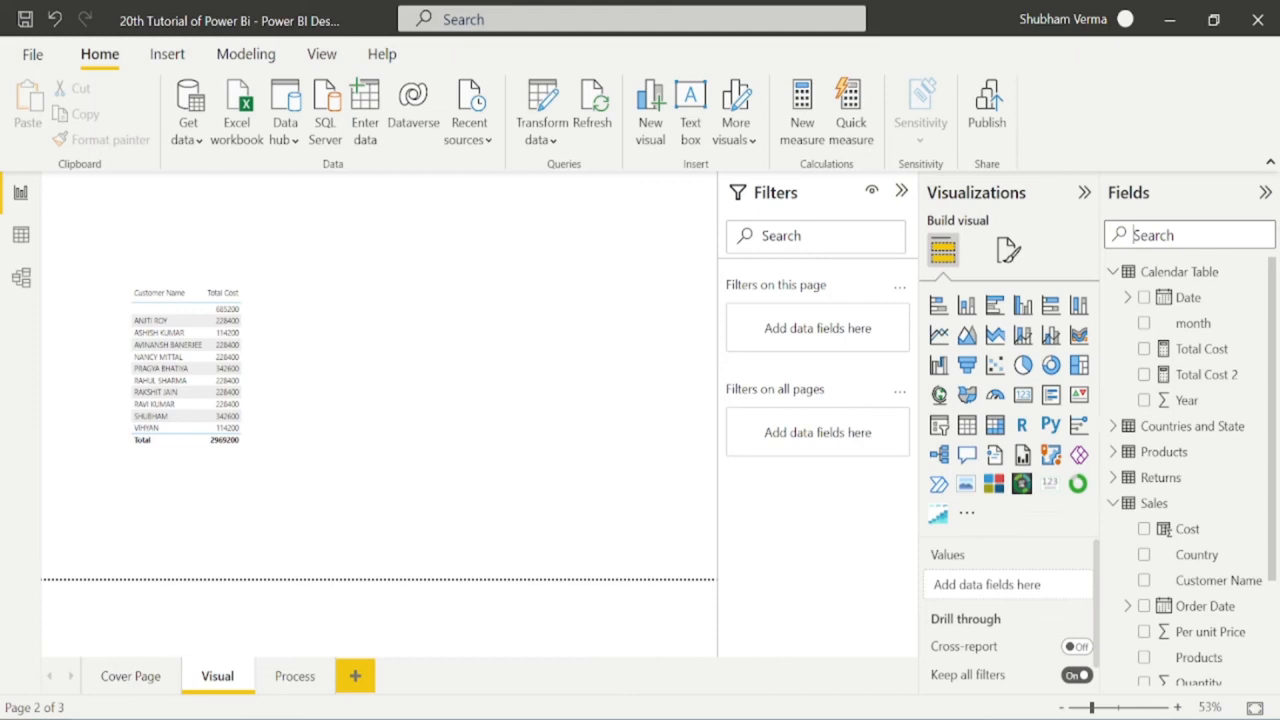
text(total)
drag(1220, 318, 314, 314)
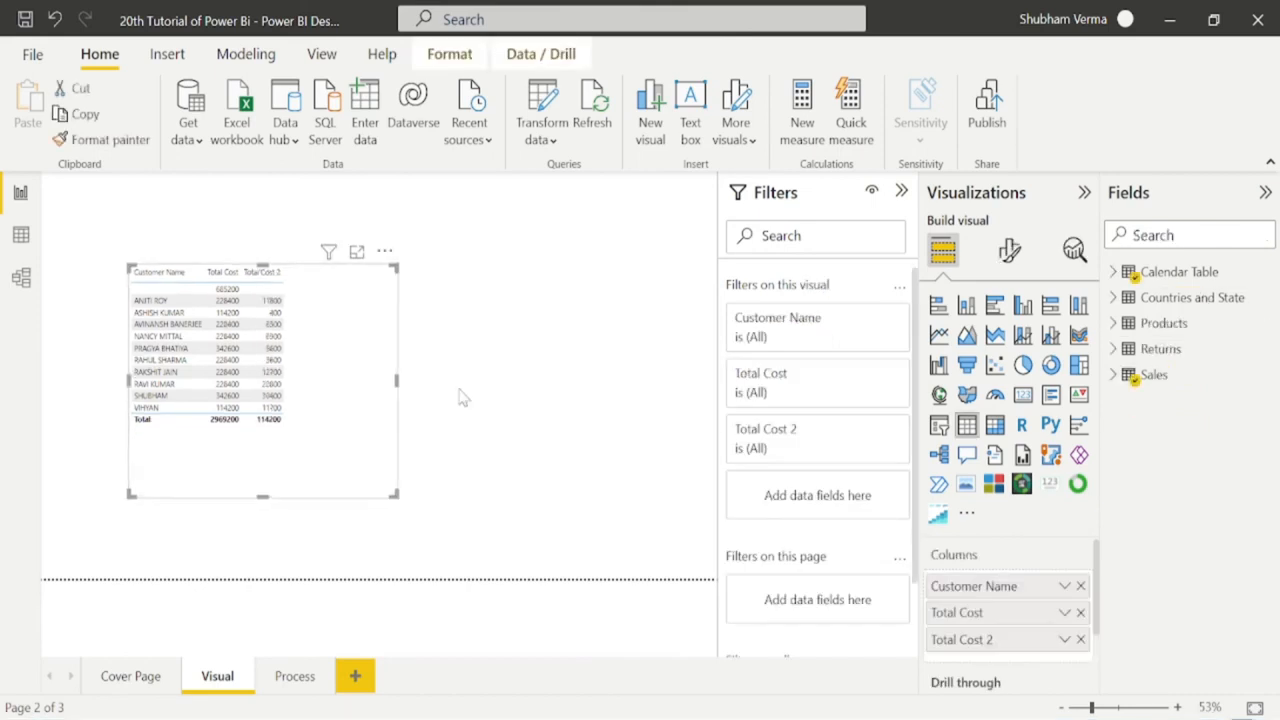
Compare Total Cost and Total Cost 2 per customer in the enlarged table visual, and return to the Cover Page.
click(357, 251)
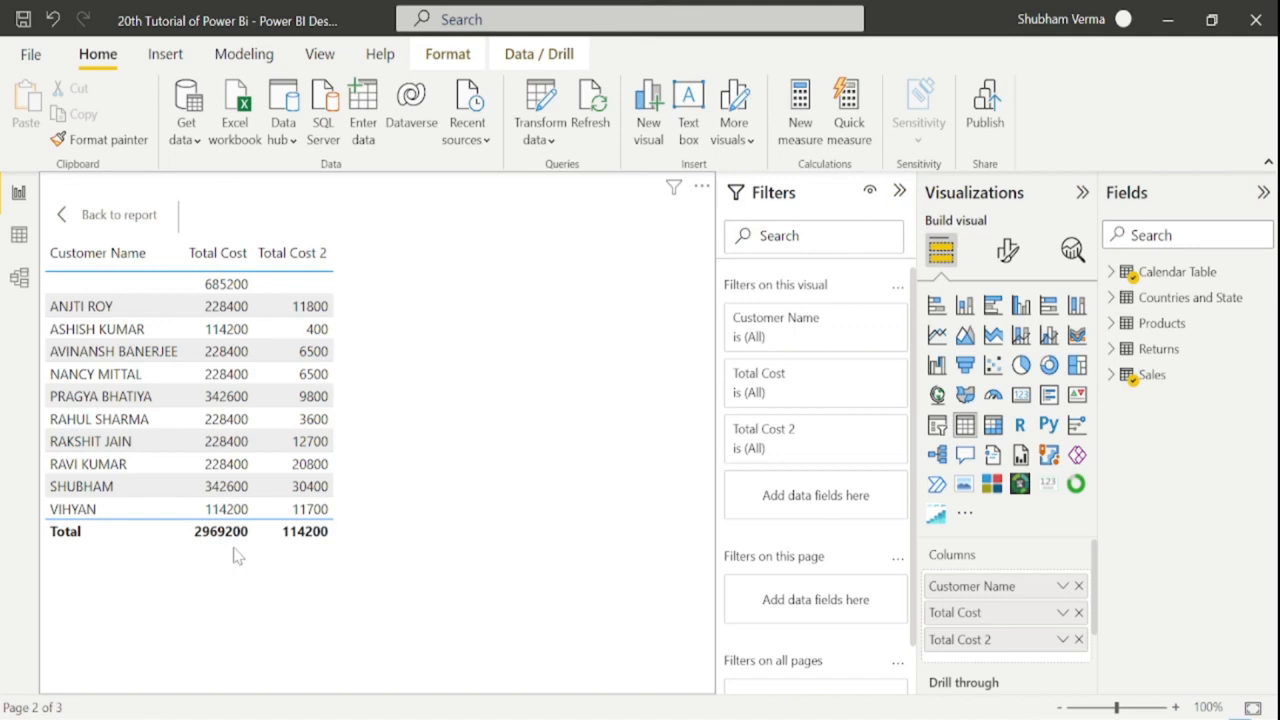
click(127, 677)
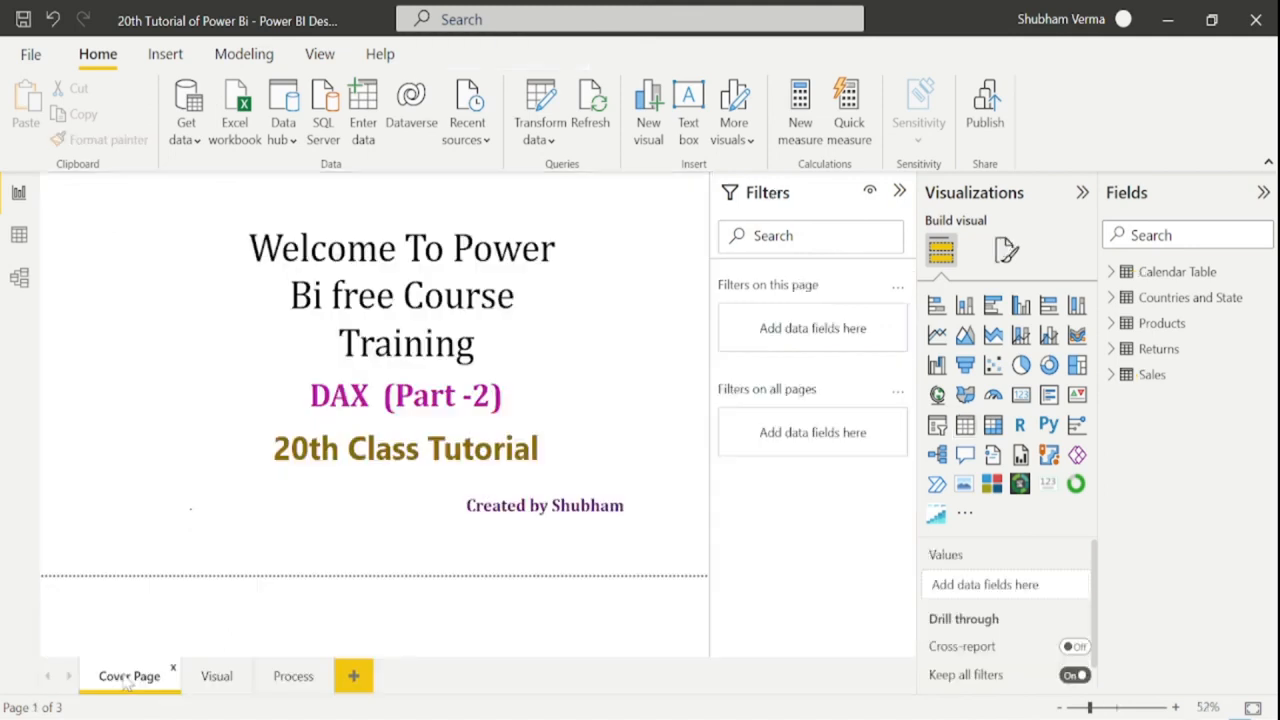